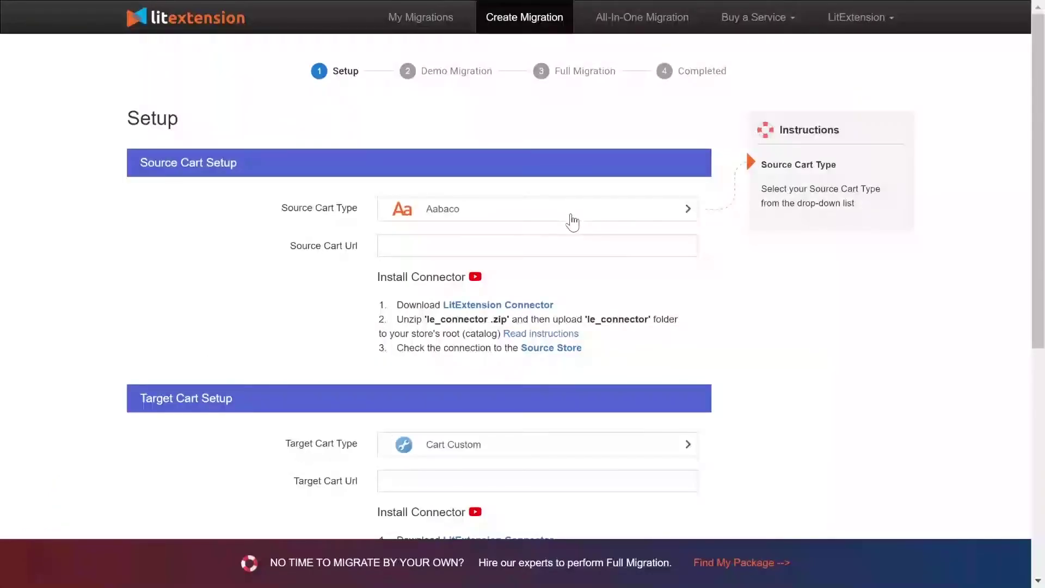
Step: Set WooCommerce as the source cart with manual connector install and verify its URL connection
click(572, 222)
text(woo)
click(563, 267)
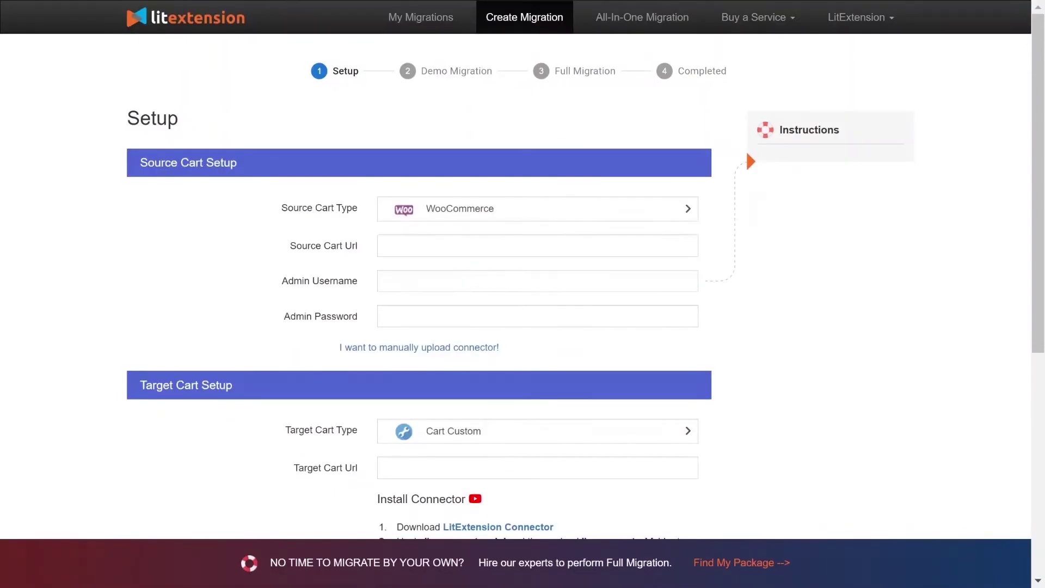
click(462, 348)
click(475, 278)
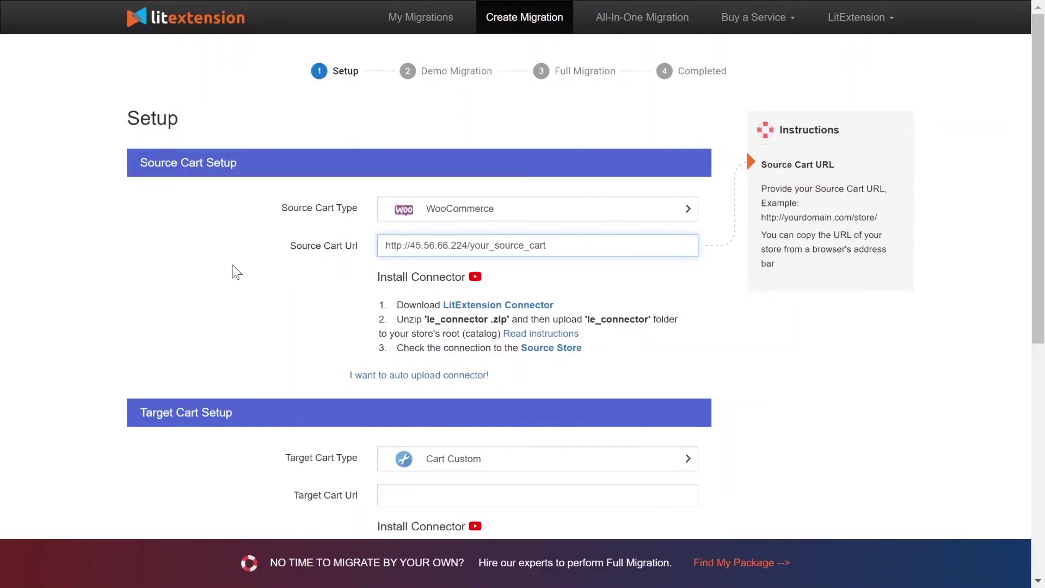
click(235, 272)
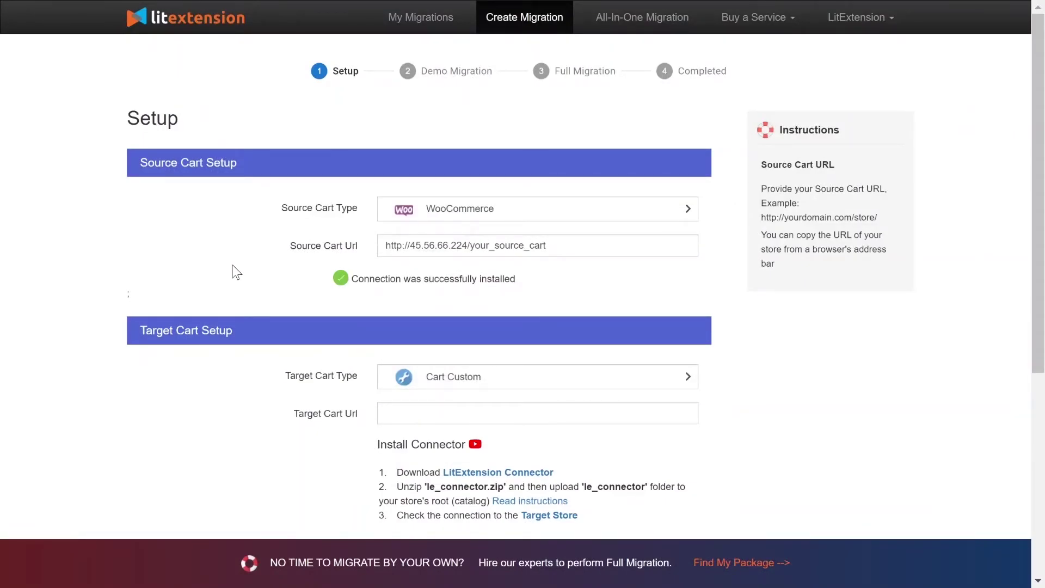
scroll(232, 235, down, 3)
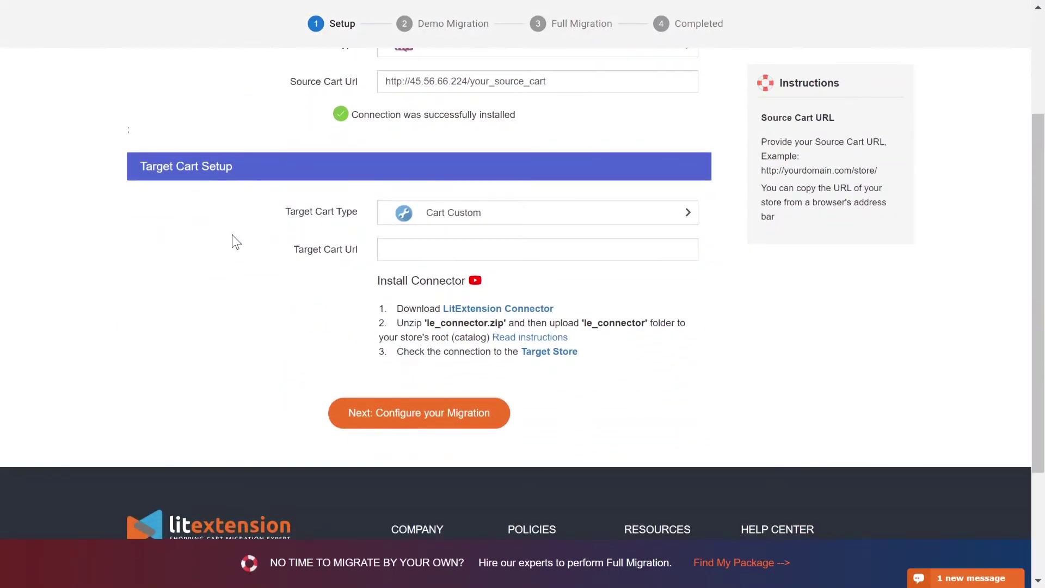
scroll(232, 239, up, 1)
click(420, 249)
text(magento)
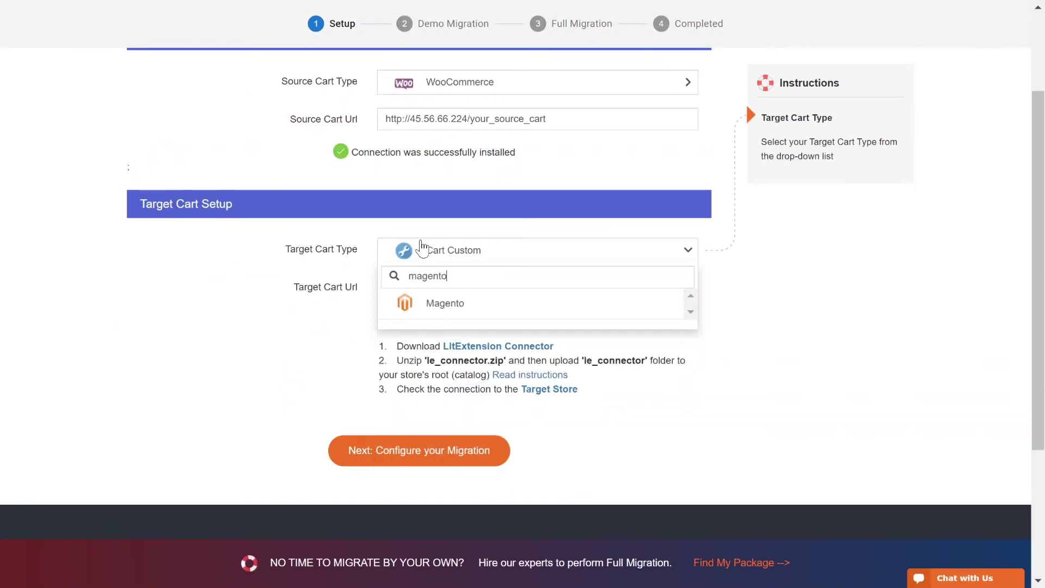
click(431, 304)
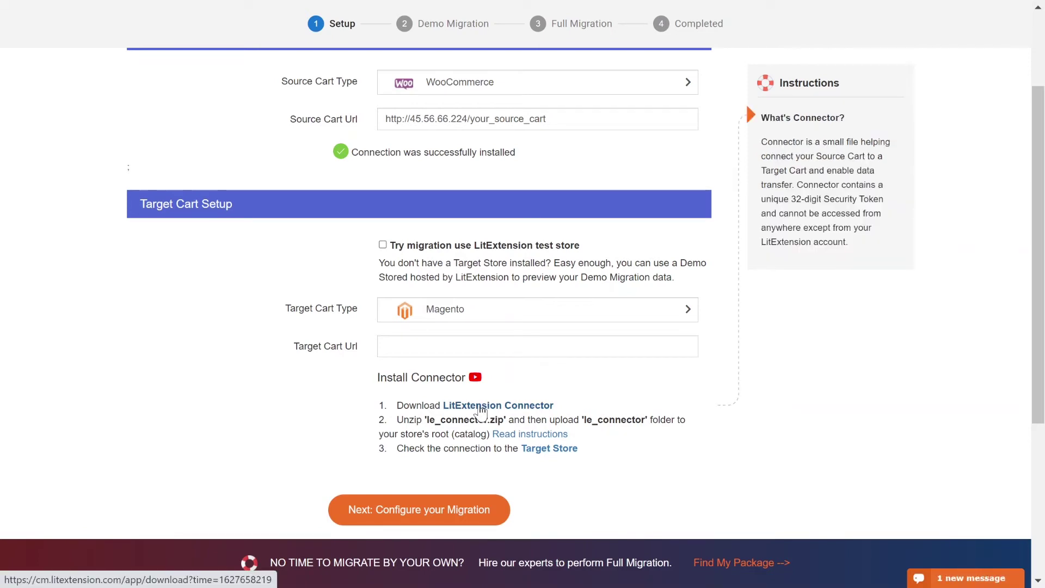
click(478, 346)
text(http://45.33.0.186/your_target_cart)
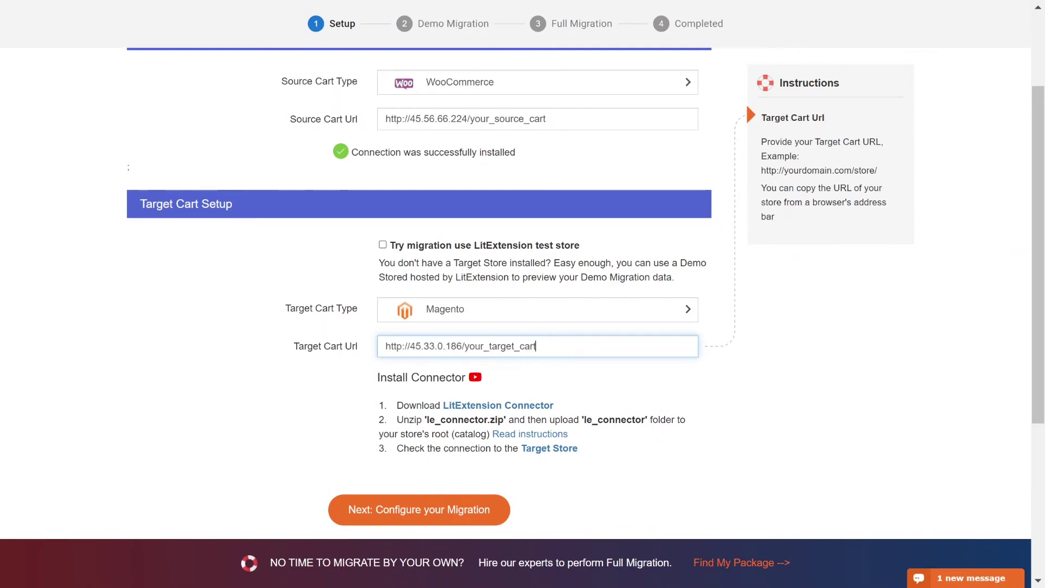
click(228, 341)
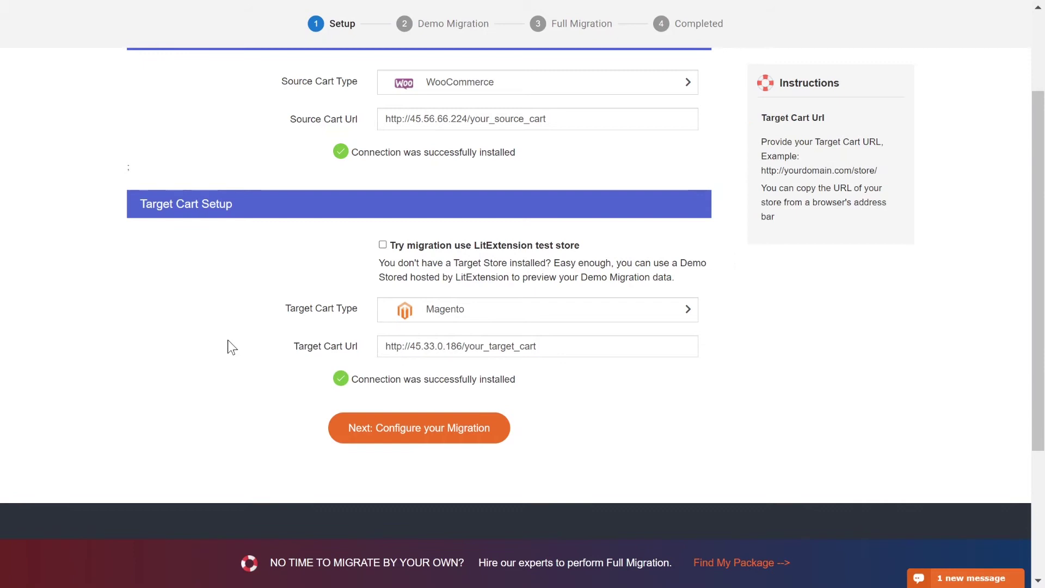
click(391, 436)
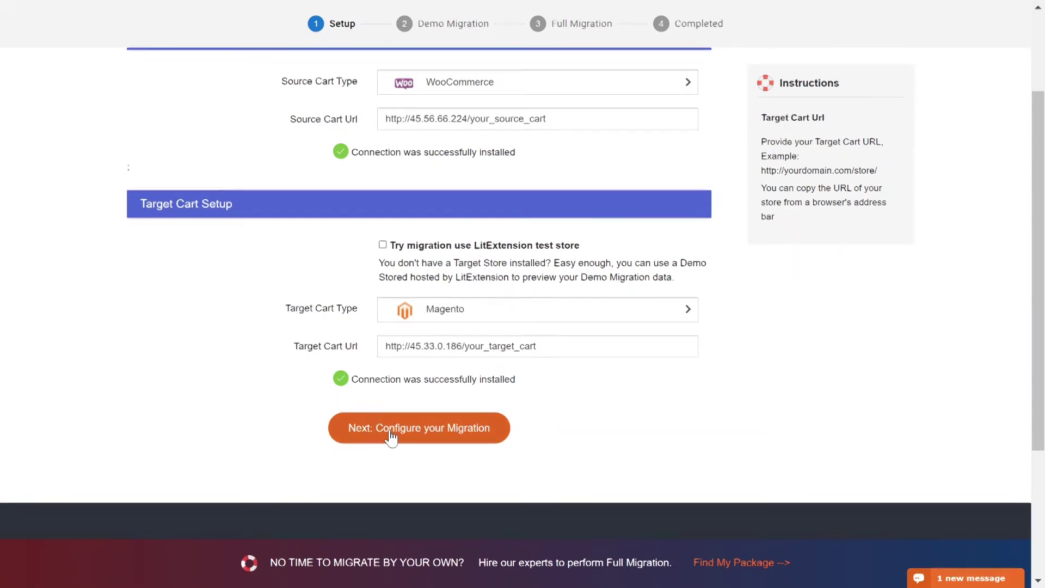
Step: Select all entities for migration, including Pages and Coupons
click(180, 213)
click(180, 292)
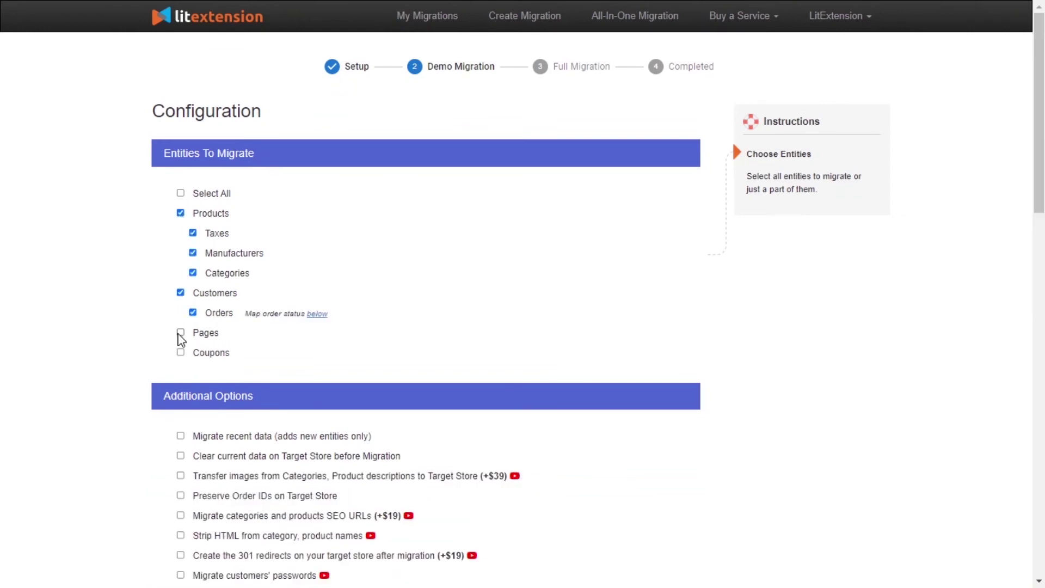
click(180, 332)
click(181, 352)
Step: Map English to the default language, leaving Vietnamese out of the language mapping
scroll(498, 236, down, 4)
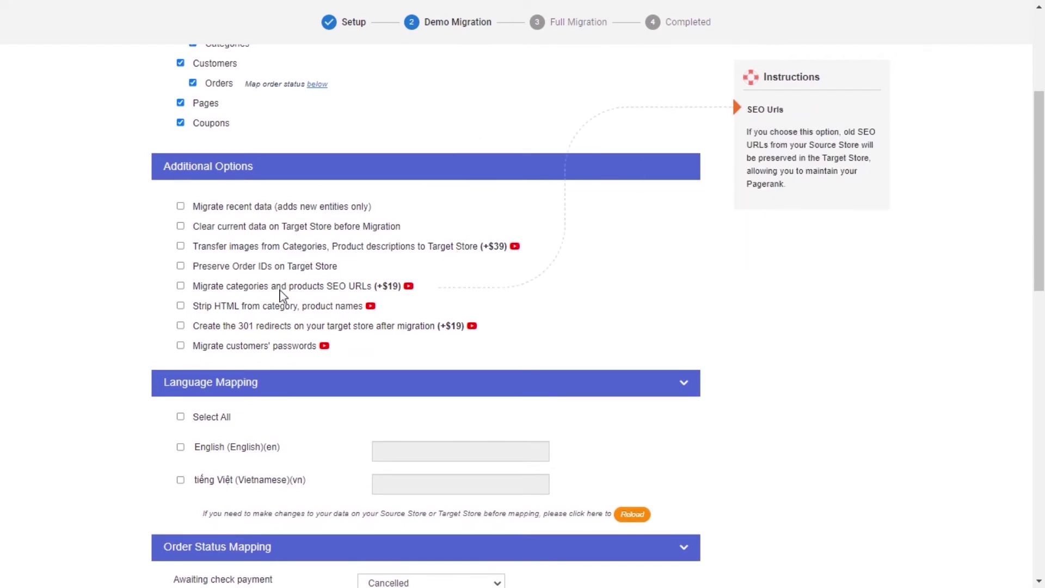
scroll(276, 329, down, 1)
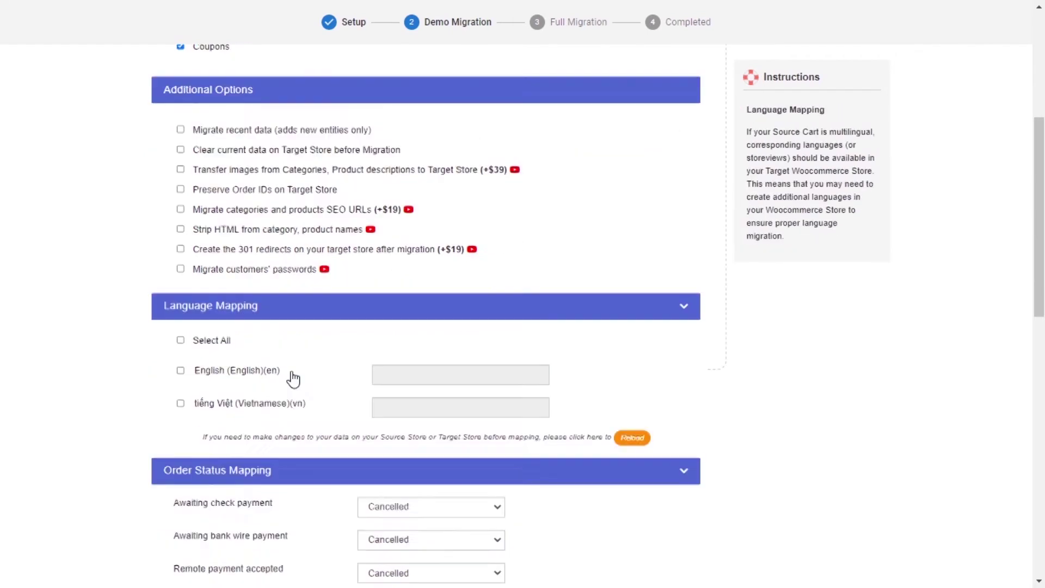
click(180, 340)
click(180, 404)
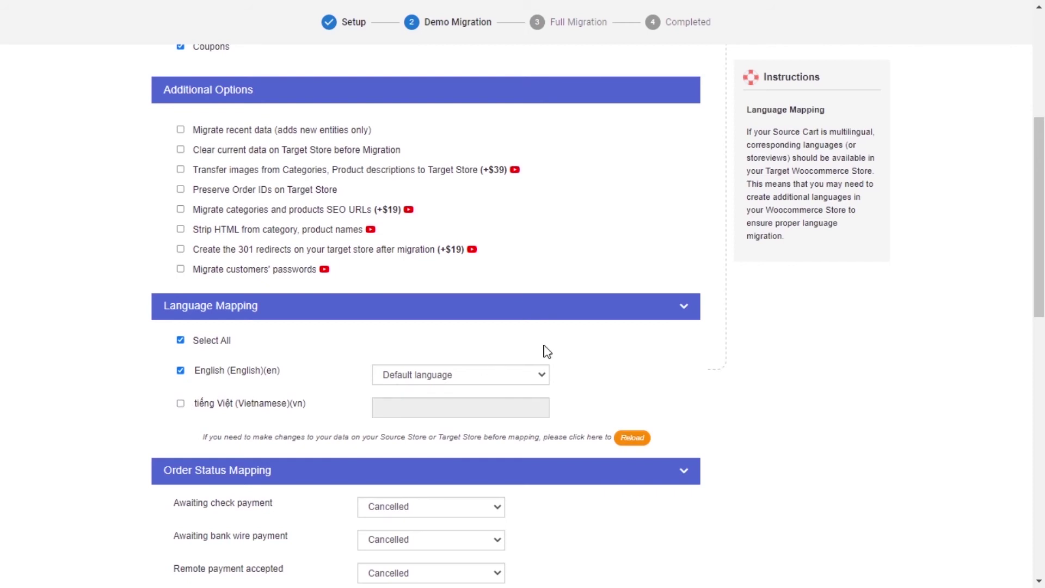
Step: Map awaiting check payment and Payment accepted to Failed, and bank wire and remote payment to Completed
scroll(544, 350, down, 3)
drag(430, 276, 381, 316)
click(426, 310)
click(389, 338)
click(430, 343)
click(389, 371)
click(416, 376)
click(389, 404)
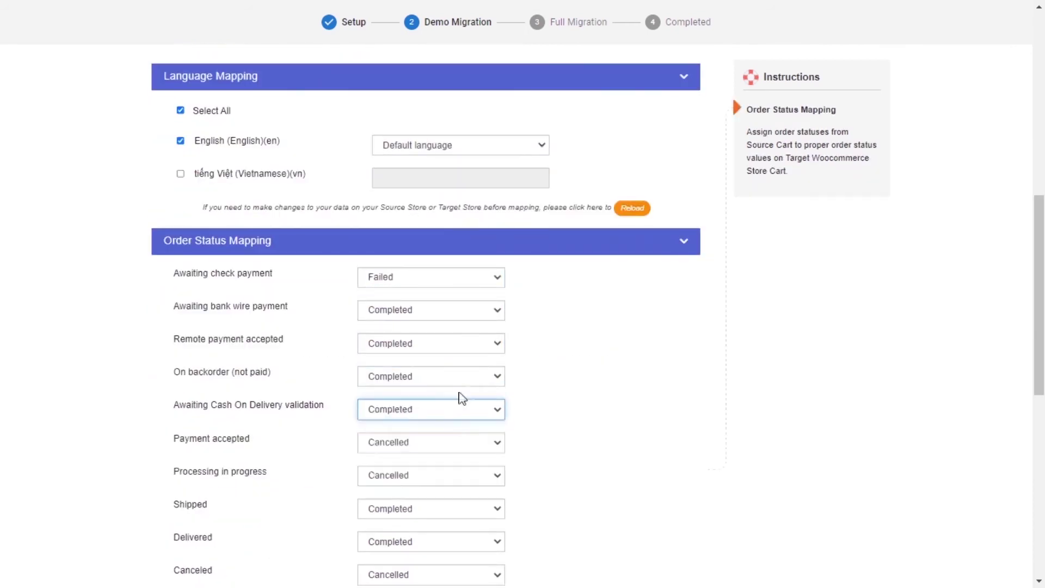
Step: Map Shipped to Cancelled and the remaining statuses to Completed, then enable Skip Demo Migration
scroll(460, 397, down, 2)
mouse_move(422, 289)
mouse_down()
mouse_move(420, 327)
mouse_move(390, 349)
mouse_up()
click(417, 355)
click(389, 371)
drag(416, 388, 389, 404)
click(417, 421)
click(389, 449)
scroll(419, 430, down, 1)
click(419, 378)
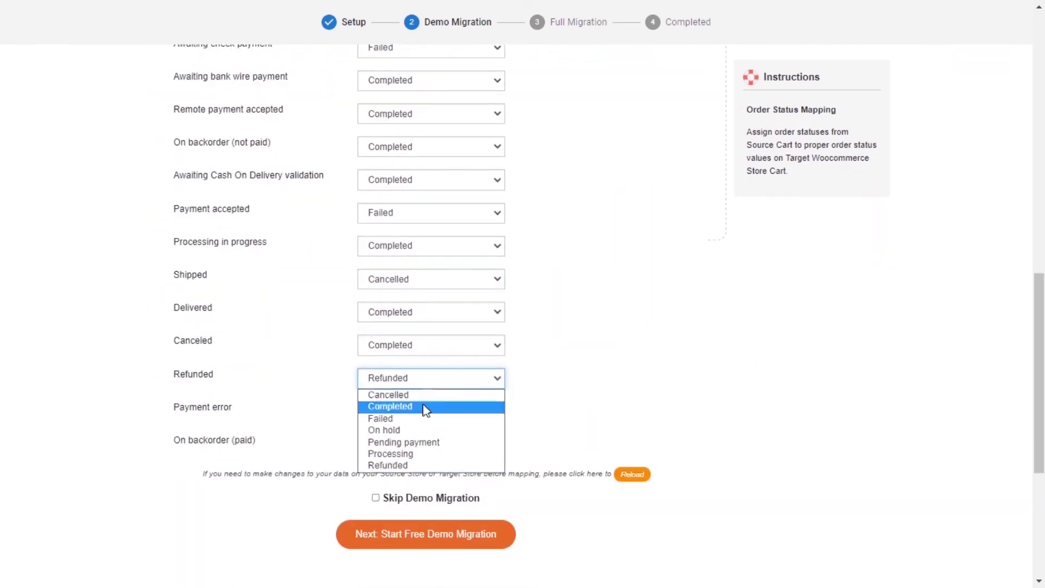
click(425, 407)
click(419, 410)
click(390, 438)
click(415, 444)
click(411, 471)
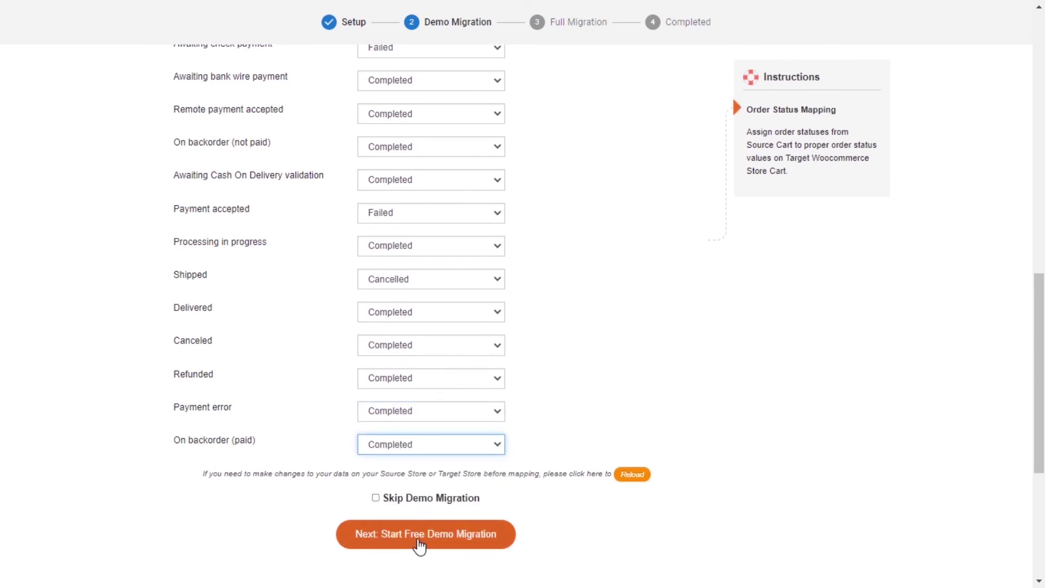
click(376, 498)
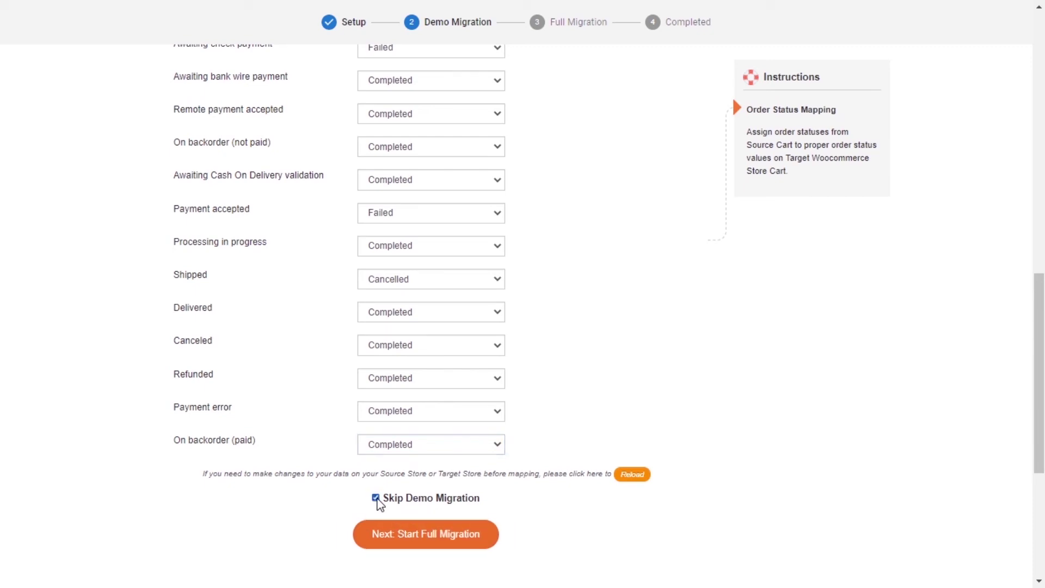
Step: Start the full migration and let it run to the Full Migration Is Completed page
click(424, 544)
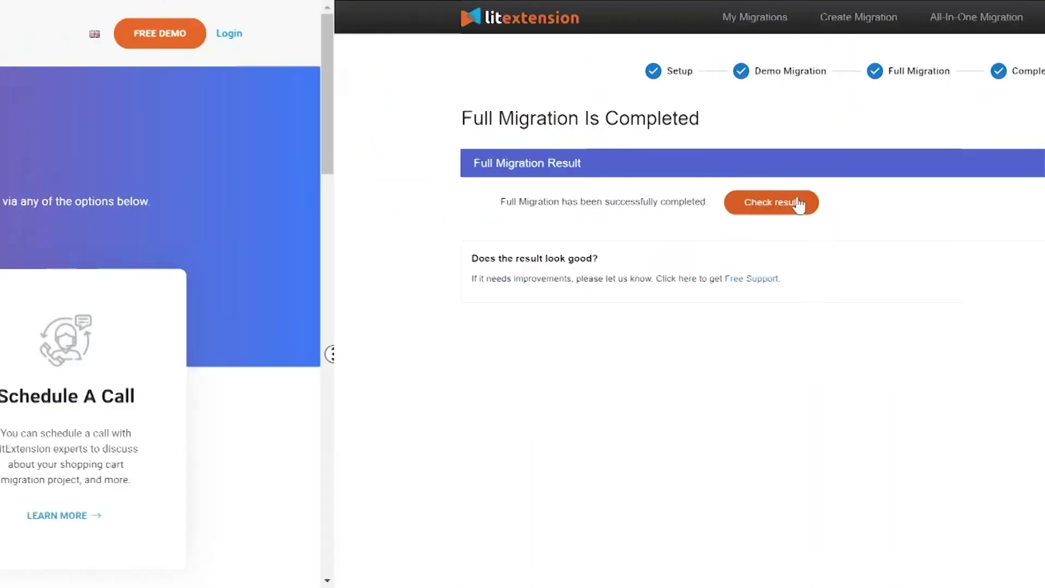
scroll(1041, 396, down, 2)
scroll(1041, 397, down, 5)
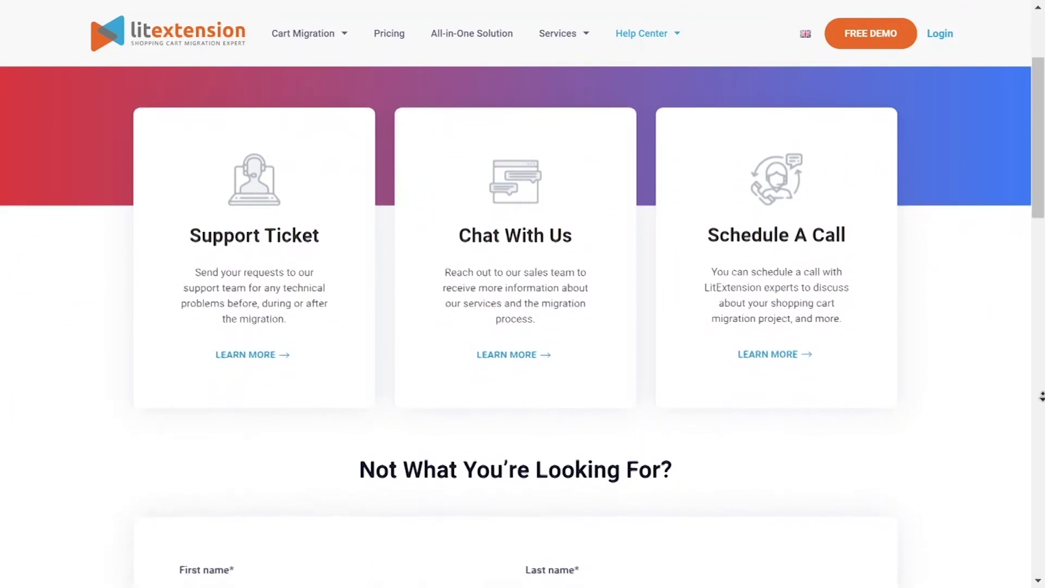
scroll(1041, 396, down, 5)
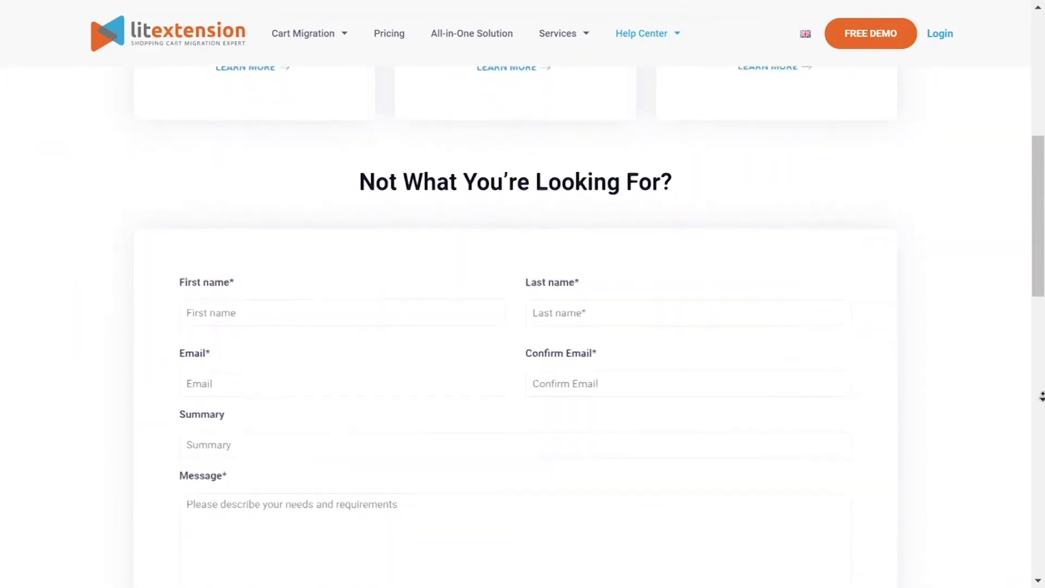